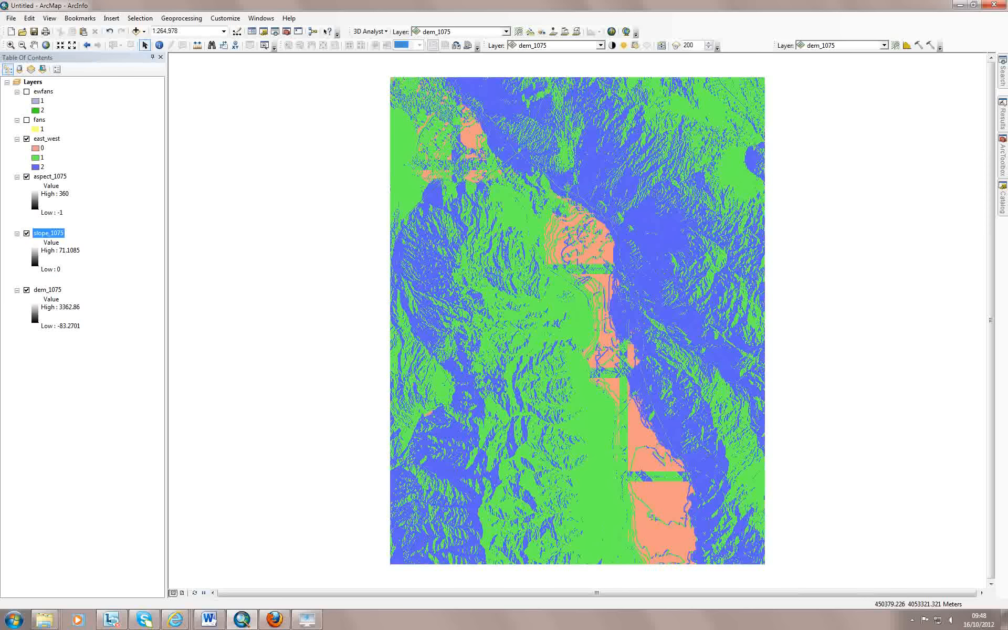
Show the ewfans layer over dem_1075, with the fans, east_west, aspect_1075 and slope_1075 layers hidden
{"action": "left_click", "coordinate": [26, 120]}
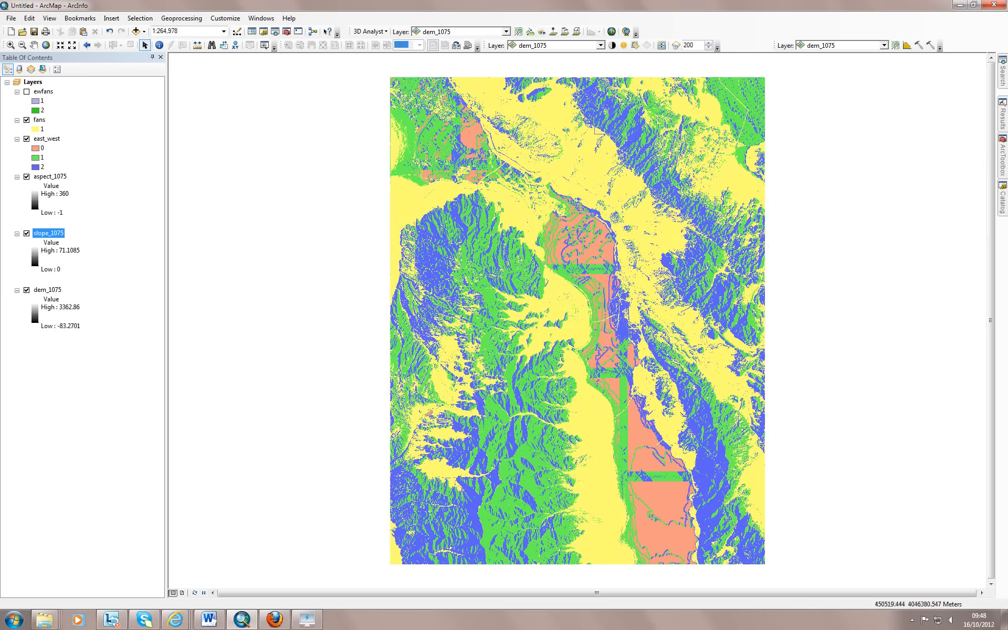
{"action": "left_click", "coordinate": [26, 92]}
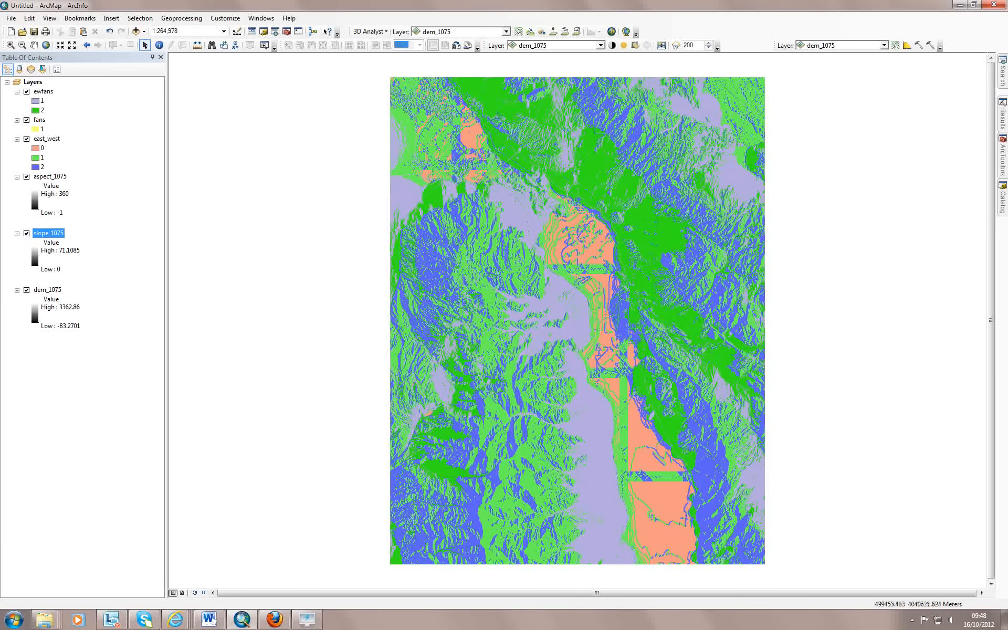
{"action": "left_click", "coordinate": [27, 139]}
{"action": "left_click", "coordinate": [26, 120]}
{"action": "left_click", "coordinate": [26, 177]}
{"action": "left_click", "coordinate": [26, 233]}
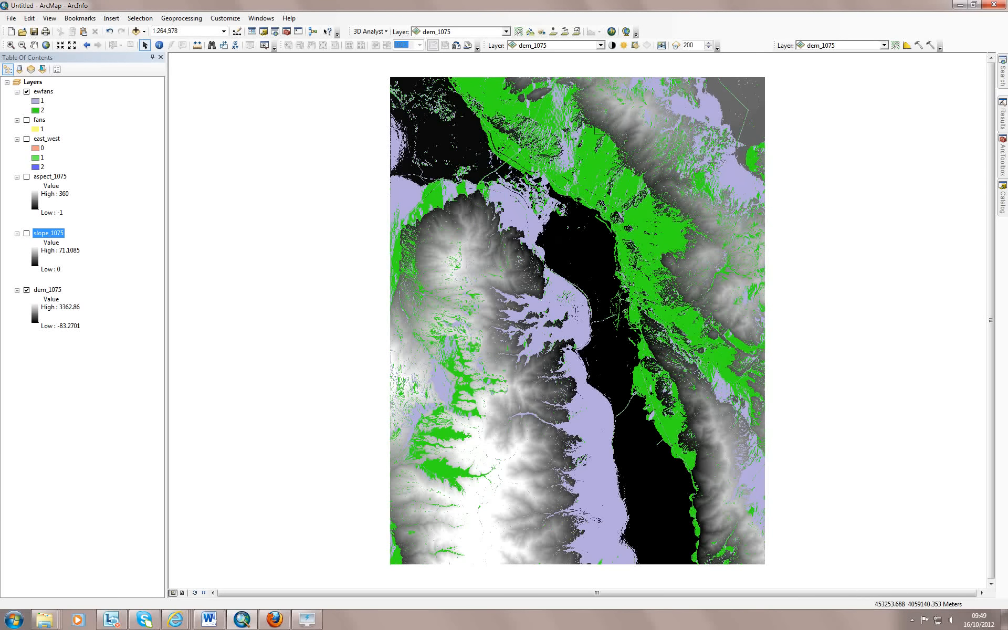
Start the Spatial Analyst Zonal Statistics tool with ewfans as the zone data and slope_1075 as the input value raster
{"action": "left_click", "coordinate": [1002, 156]}
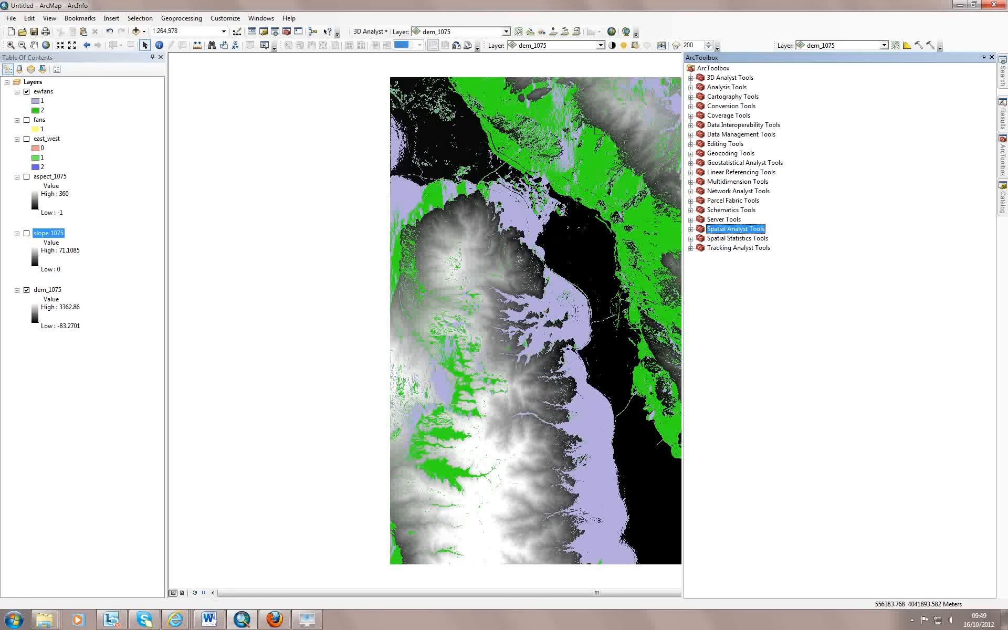
{"action": "left_click", "coordinate": [690, 230]}
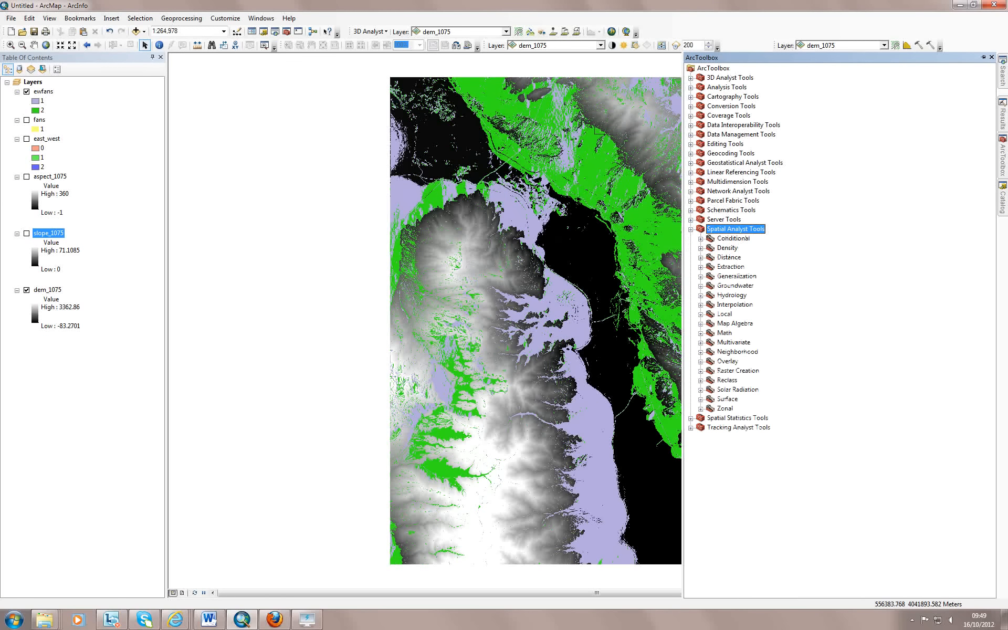
{"action": "left_click", "coordinate": [700, 409]}
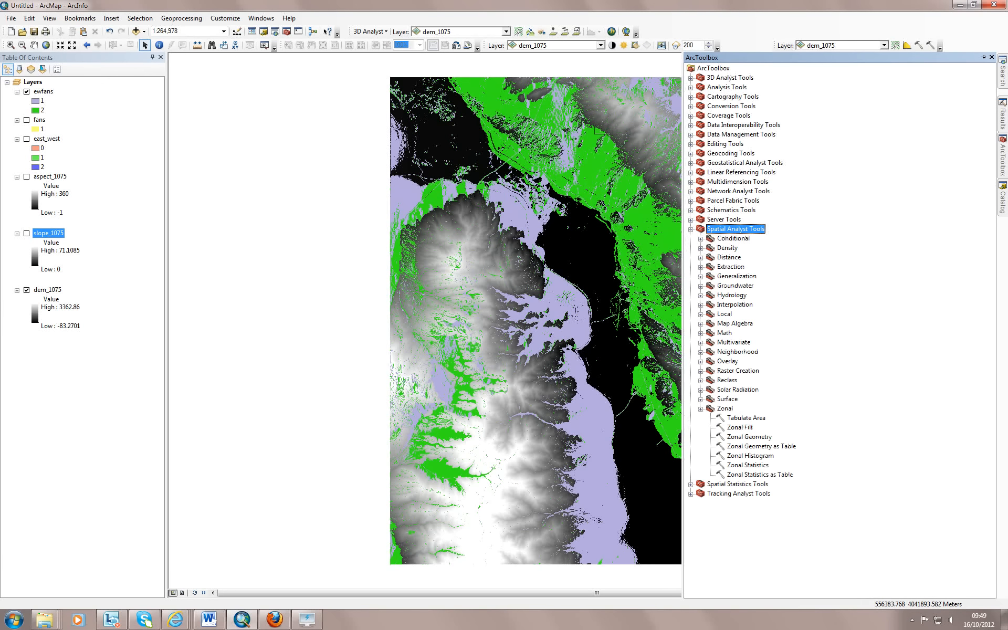
{"action": "double_click", "coordinate": [748, 465]}
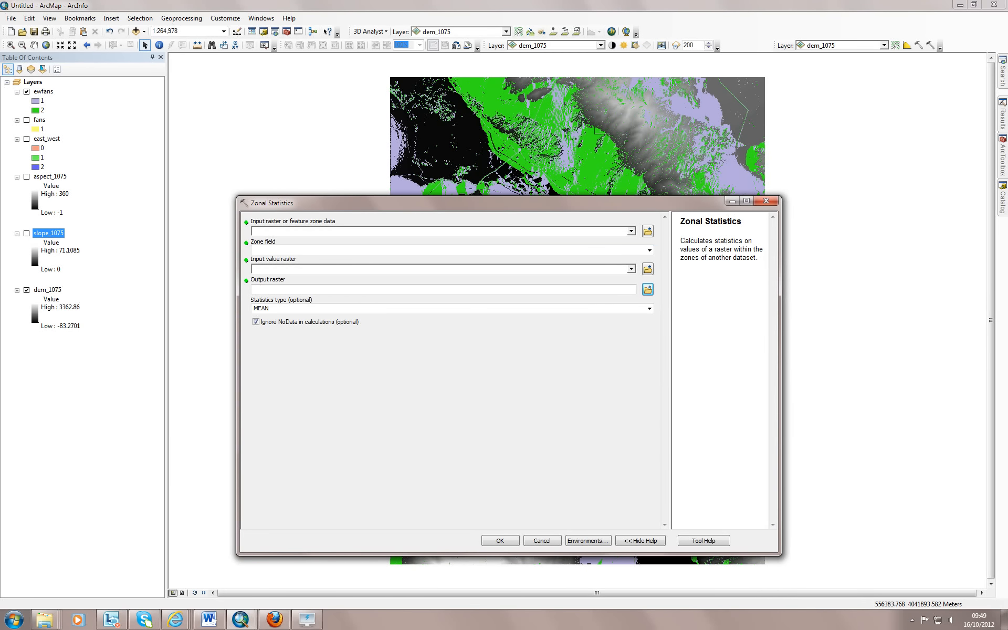
{"action": "left_click", "coordinate": [631, 231]}
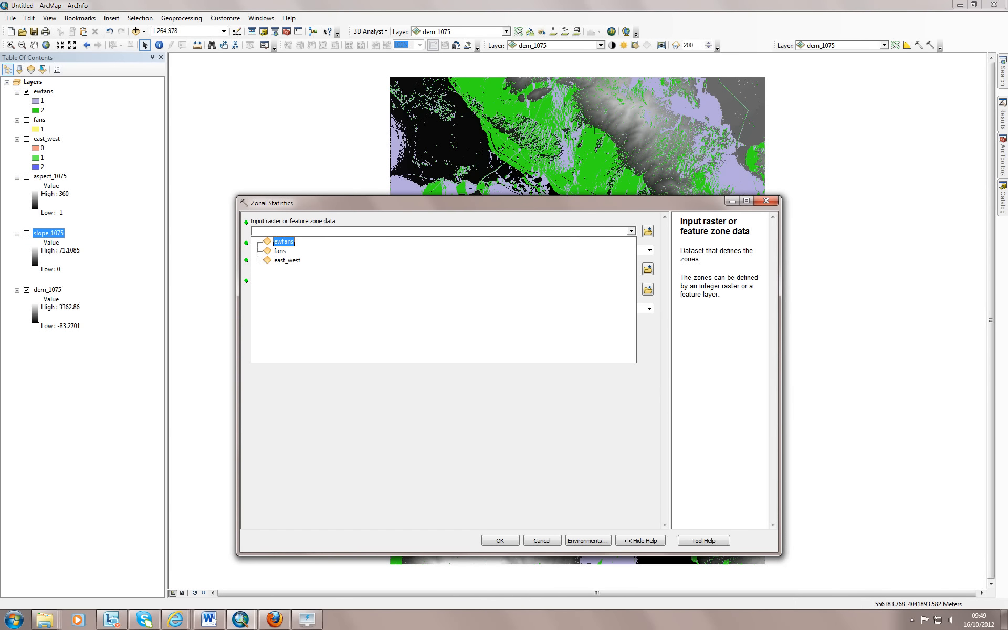
{"action": "left_click", "coordinate": [284, 241]}
{"action": "left_click_drag", "start_coordinate": [326, 202], "coordinate": [448, 244]}
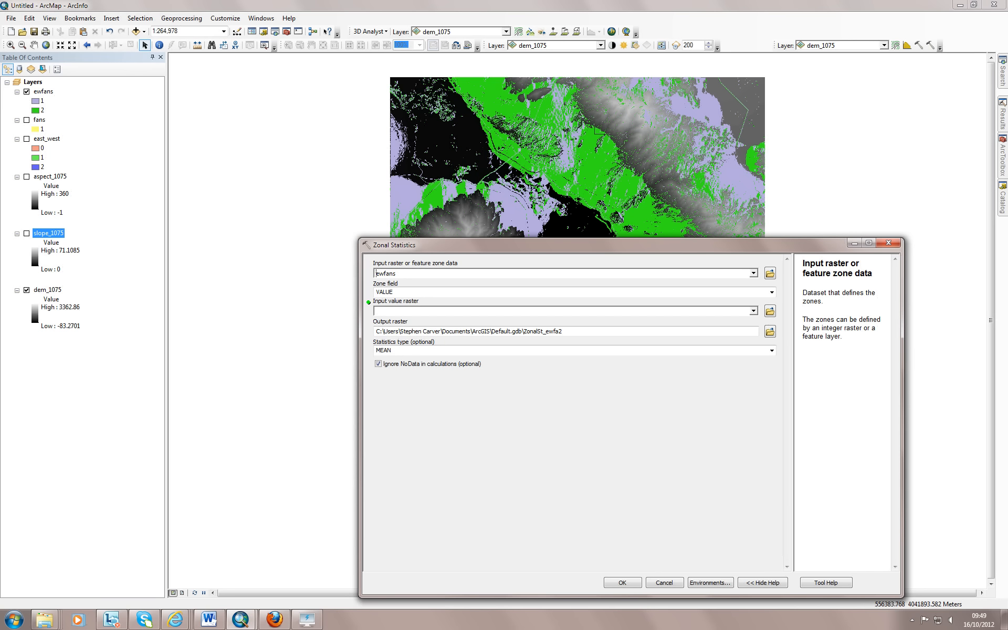
{"action": "left_click", "coordinate": [375, 310]}
{"action": "left_click", "coordinate": [753, 311]}
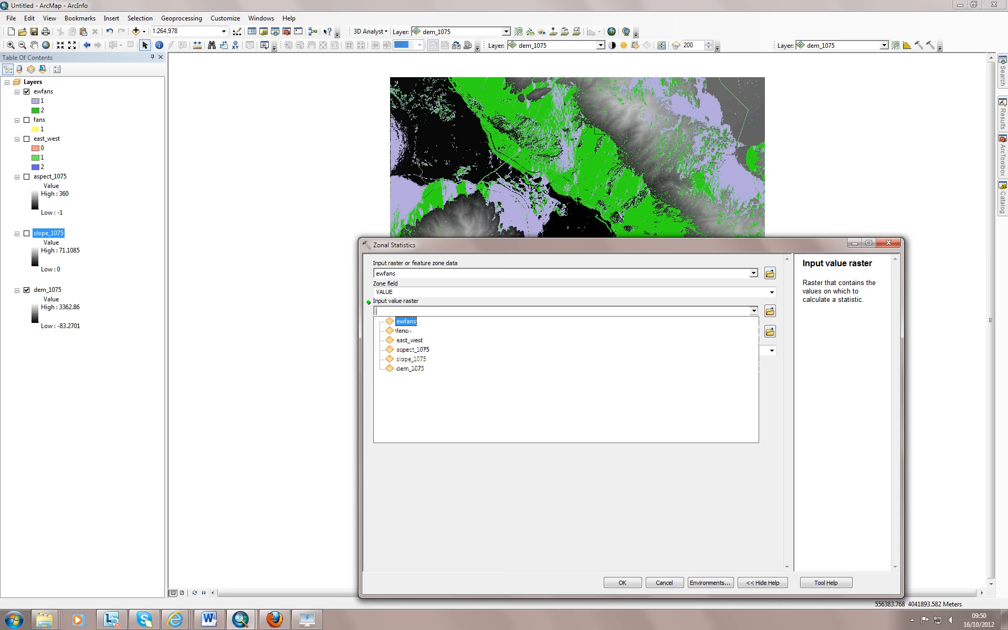
{"action": "left_click", "coordinate": [411, 359]}
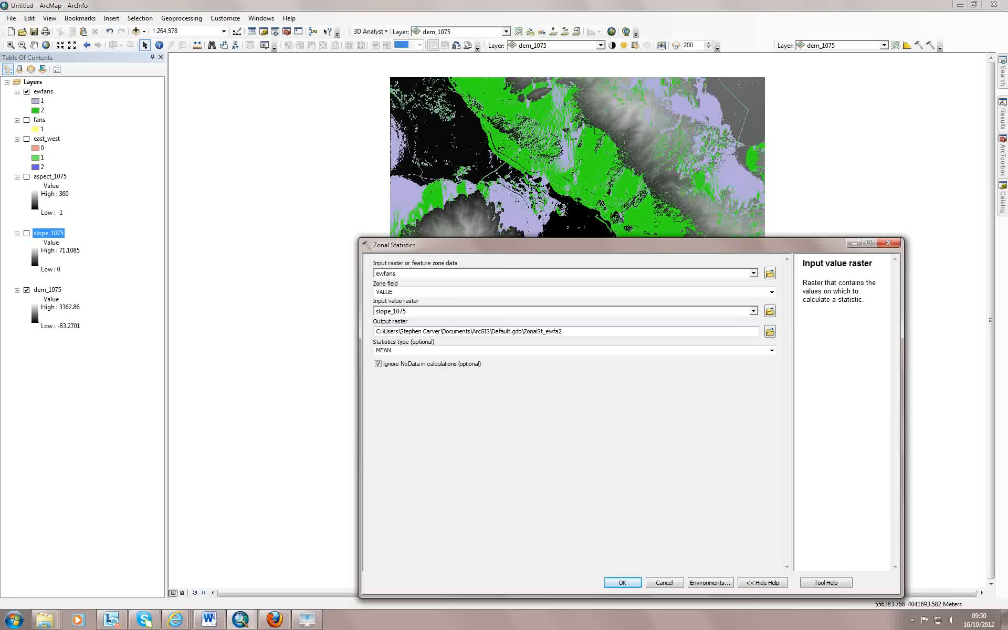
Set the Zonal Statistics output raster to zmean_slopefew in the Geog1075_prac2 folder
{"action": "left_click", "coordinate": [770, 332]}
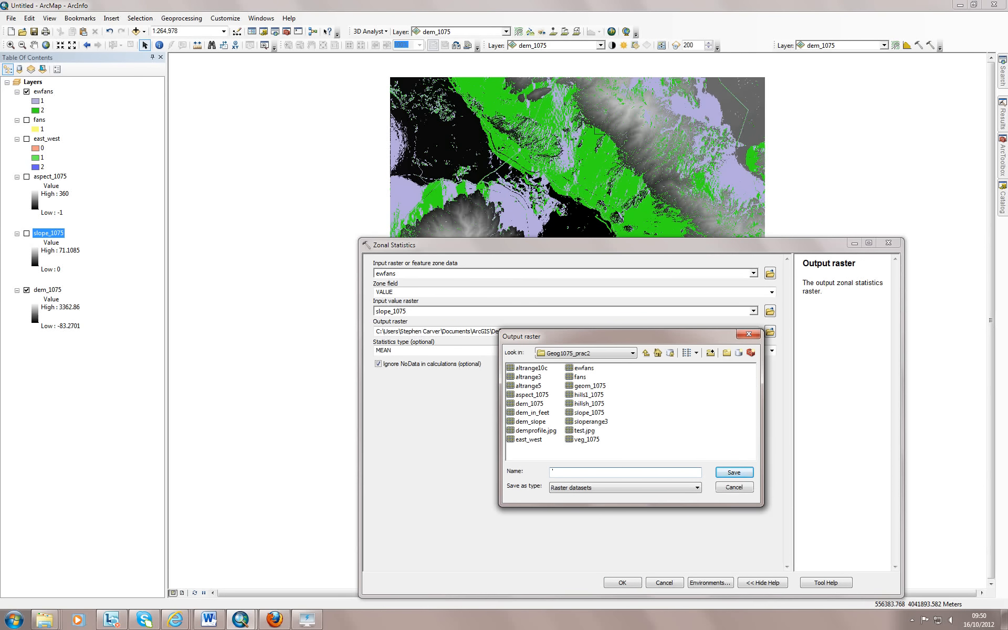
{"action": "type", "text": "zmean_slopefew"}
{"action": "key", "text": "Return"}
{"action": "type", "text": "_"}
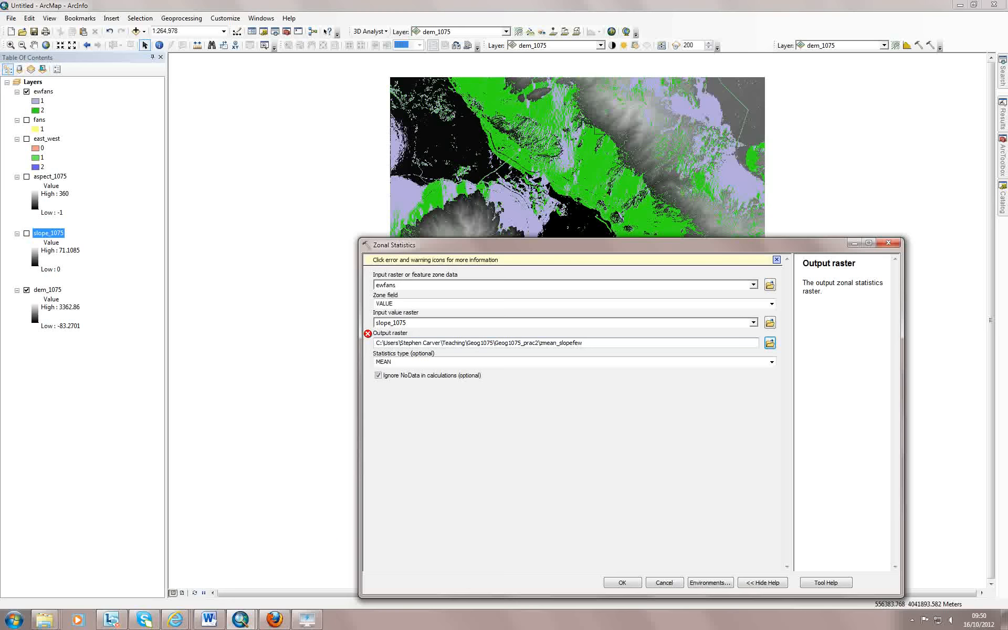
Shorten the output raster name to zm_slopefew and run Zonal Statistics with the MEAN statistic
{"action": "left_click", "coordinate": [573, 343]}
{"action": "key", "text": "BackSpace"}
{"action": "key", "text": "BackSpace"}
{"action": "key", "text": "BackSpace"}
{"action": "type", "text": "i"}
{"action": "key", "text": "Tab"}
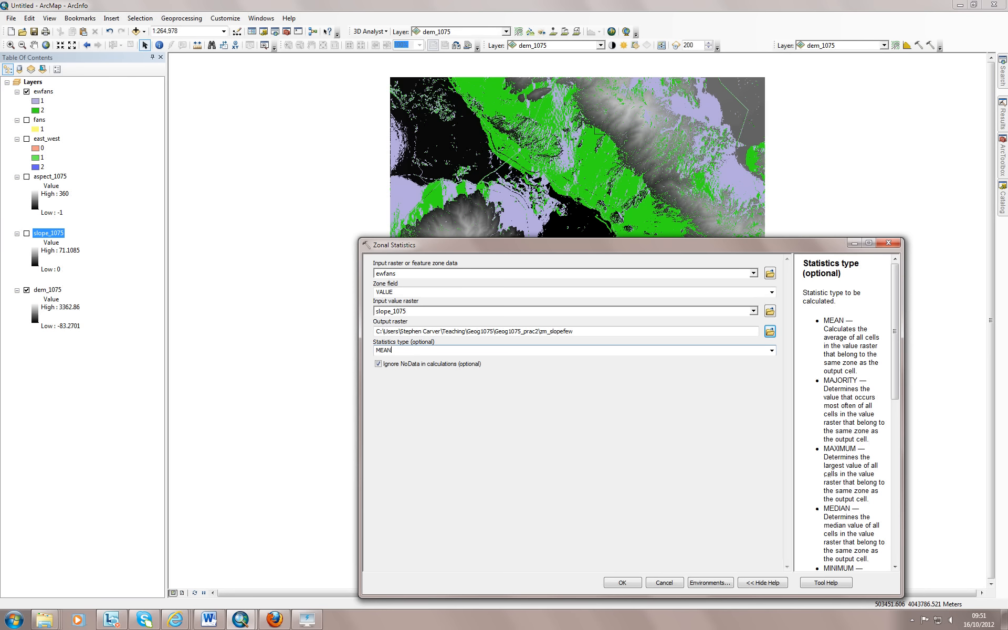
{"action": "key", "text": "Return"}
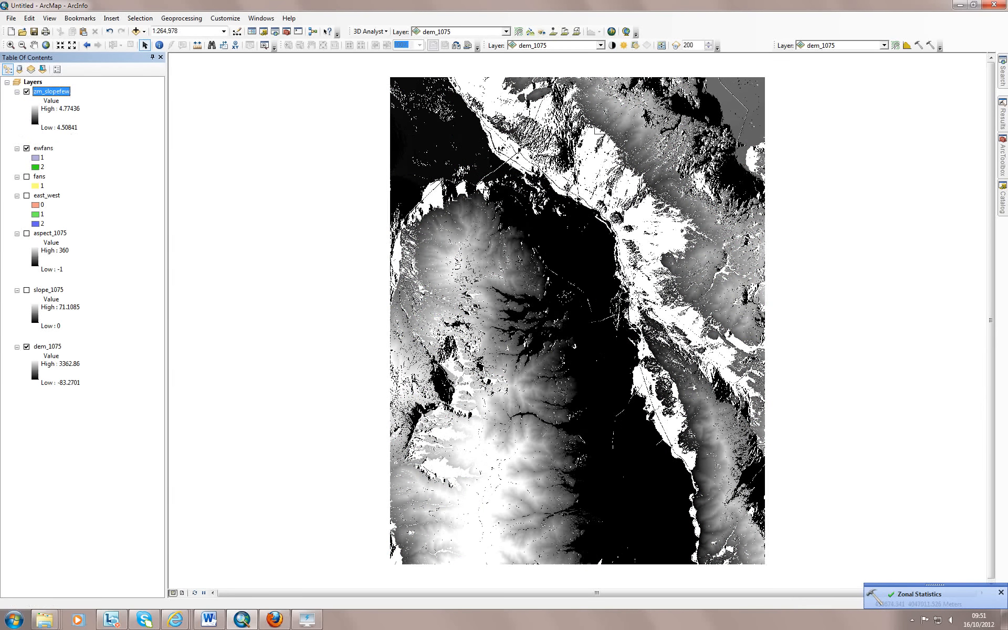
Hide the ewfans and dem_1075 layers and symbolize zm_slopefew with unique values
{"action": "left_click", "coordinate": [27, 148]}
{"action": "left_click", "coordinate": [27, 346]}
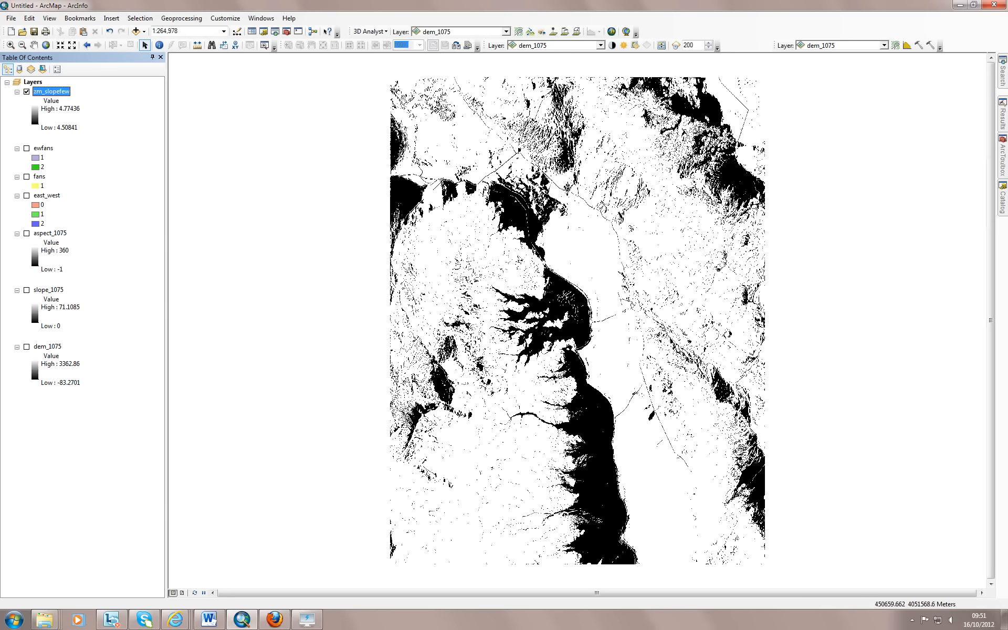
{"action": "right_click", "coordinate": [62, 92]}
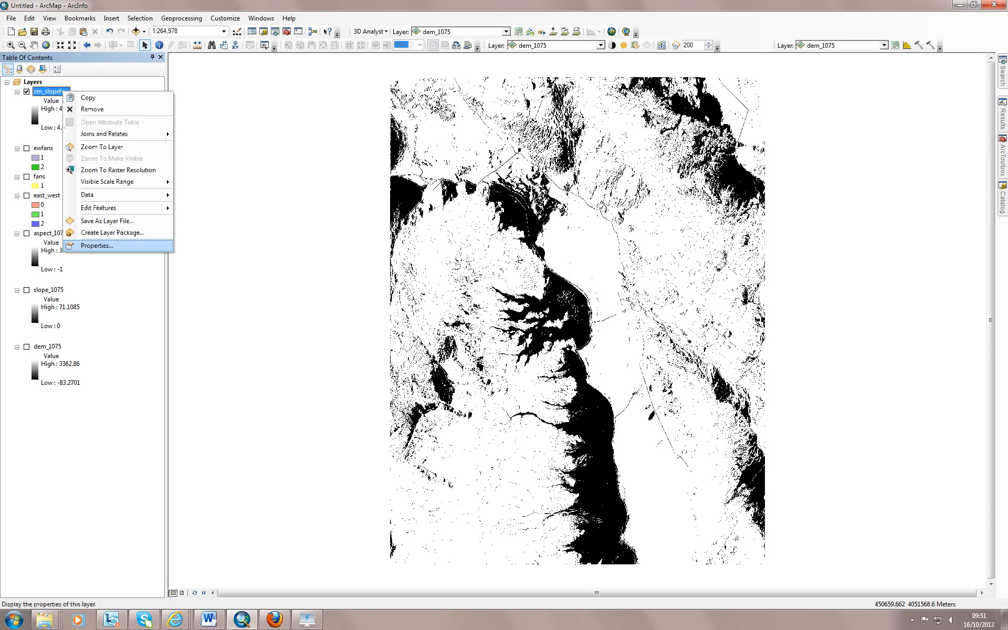
{"action": "left_click", "coordinate": [97, 246]}
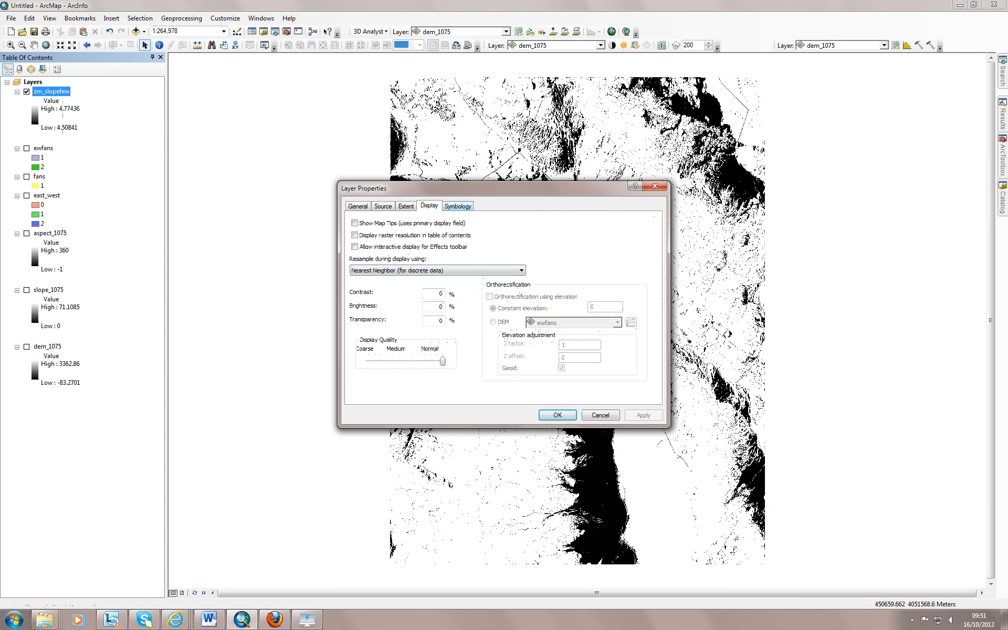
{"action": "left_click", "coordinate": [458, 206]}
{"action": "left_click", "coordinate": [366, 224]}
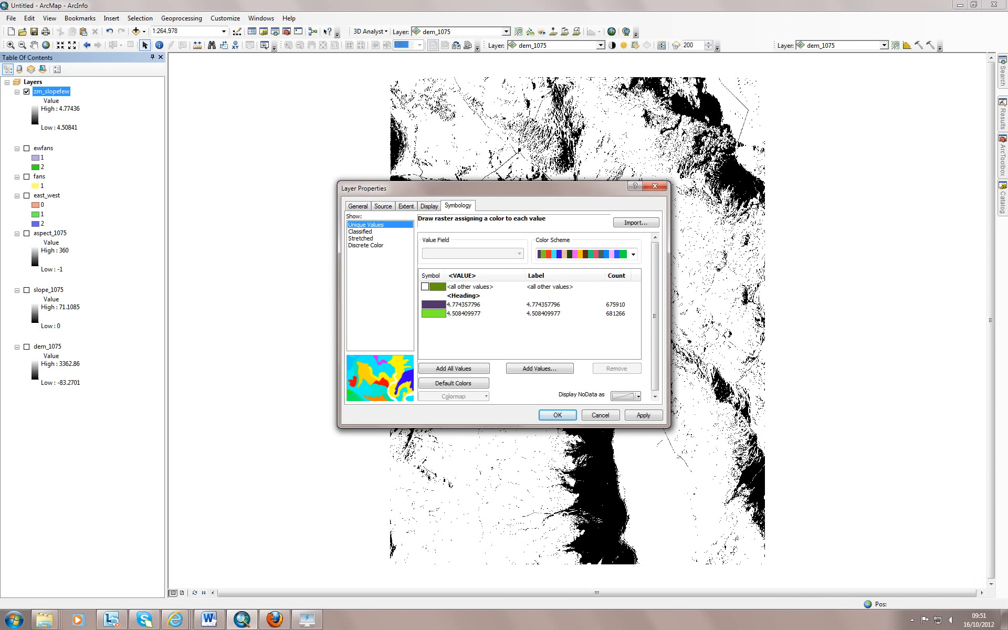
{"action": "left_click", "coordinate": [558, 415]}
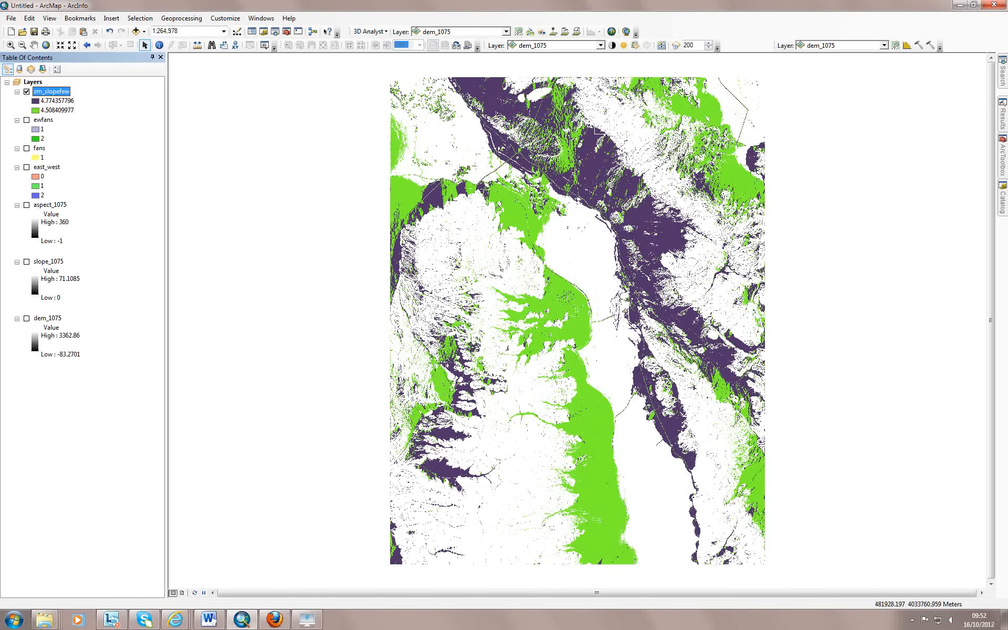
Review the statistics types available in Zonal Statistics and their help descriptions, and close the tool without running it
{"action": "left_click", "coordinate": [1003, 156]}
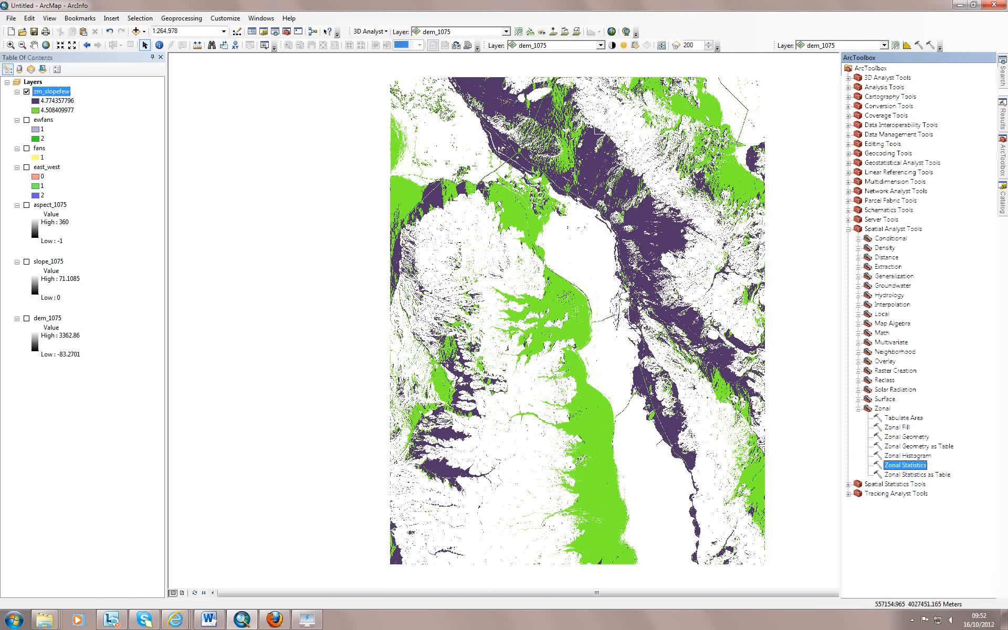
{"action": "key", "text": "Return"}
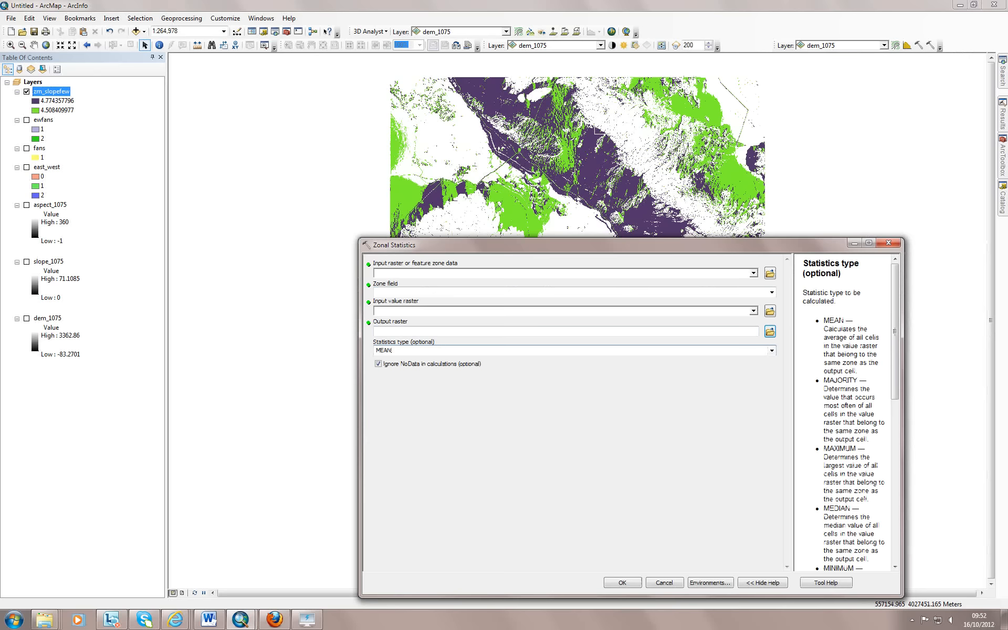
{"action": "left_click", "coordinate": [771, 350]}
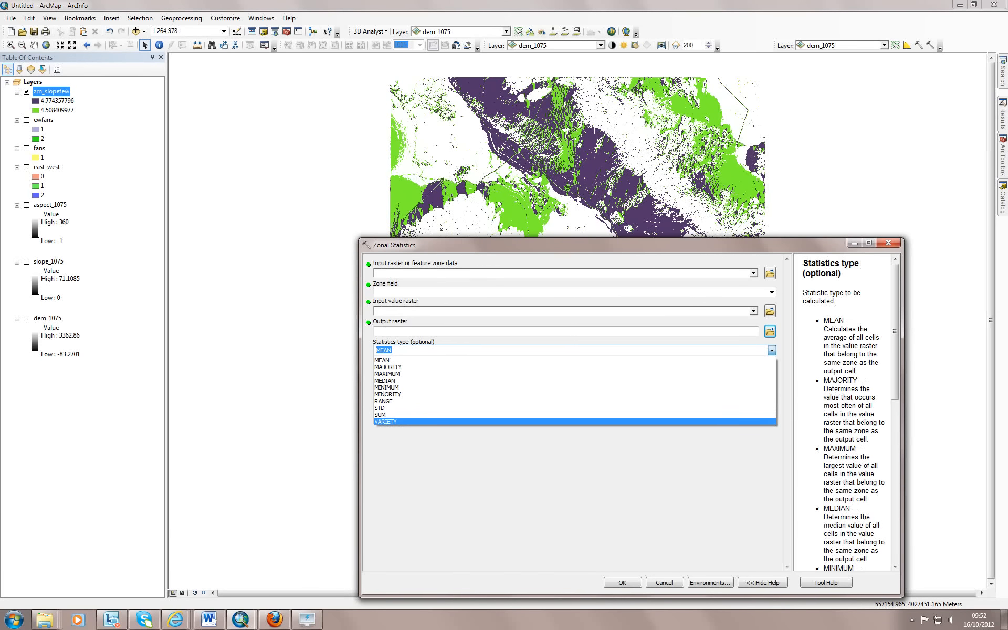
{"action": "left_click", "coordinate": [428, 359]}
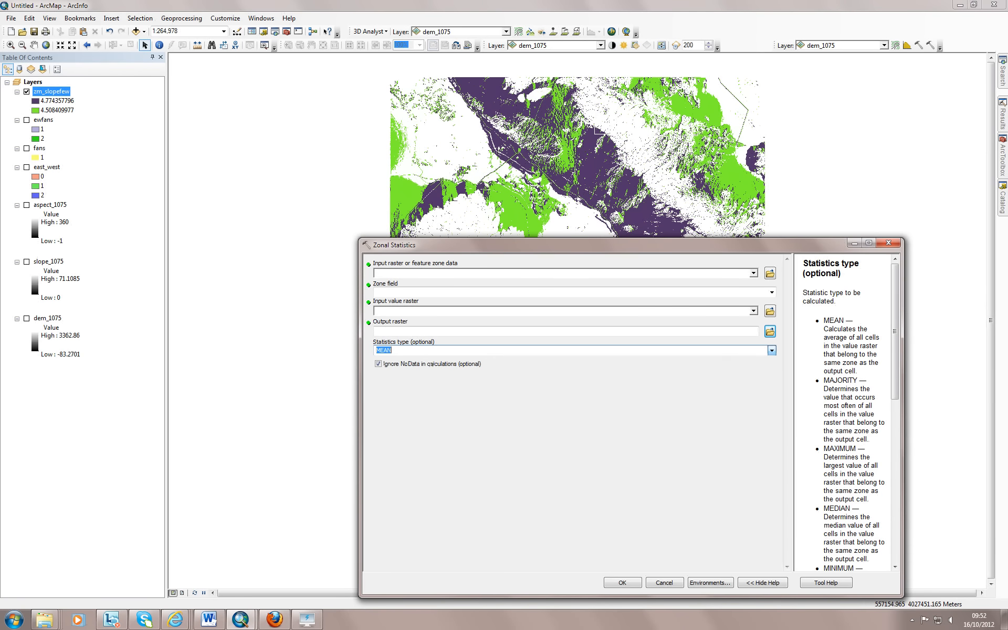
{"action": "left_click_drag", "start_coordinate": [894, 331], "coordinate": [895, 495]}
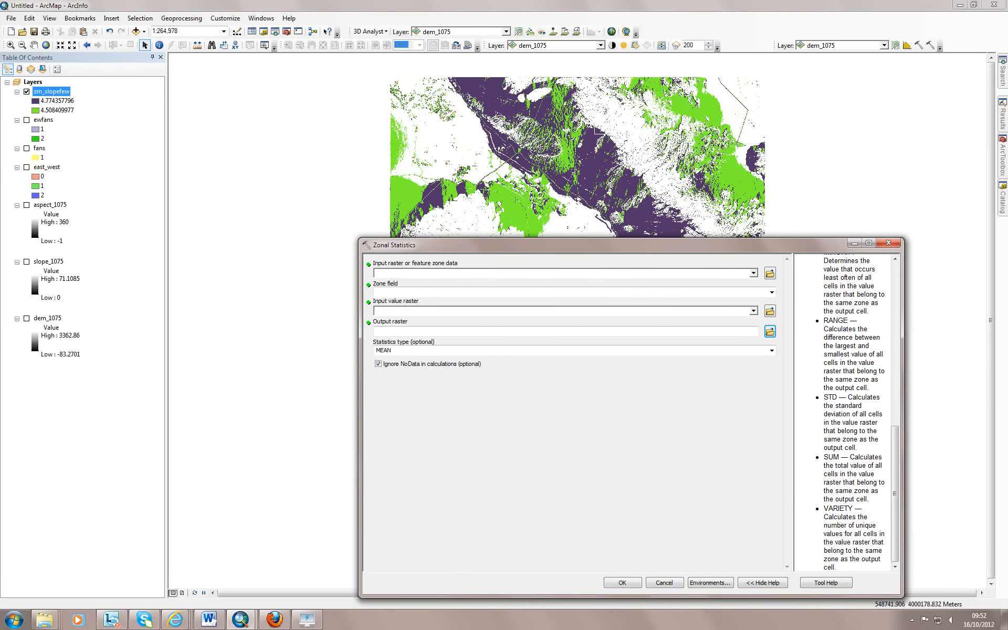
{"action": "scroll", "coordinate": [845, 412], "scroll_direction": "up", "scroll_amount": 10}
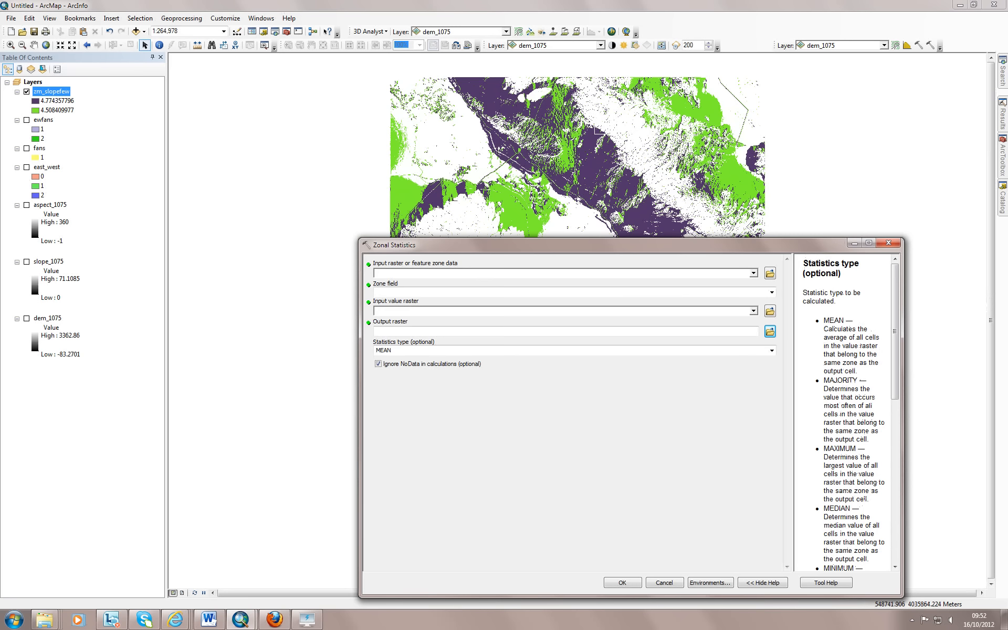
{"action": "left_click", "coordinate": [888, 242]}
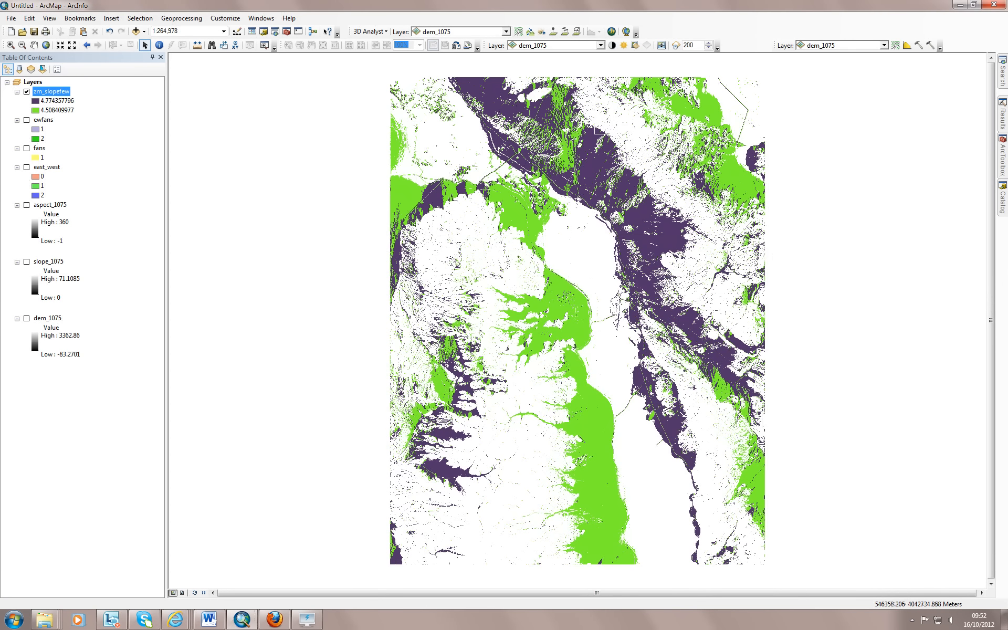
Start the Zonal Geometry tool with ewfans as the input zone data
{"action": "mouse_move", "coordinate": [1002, 155]}
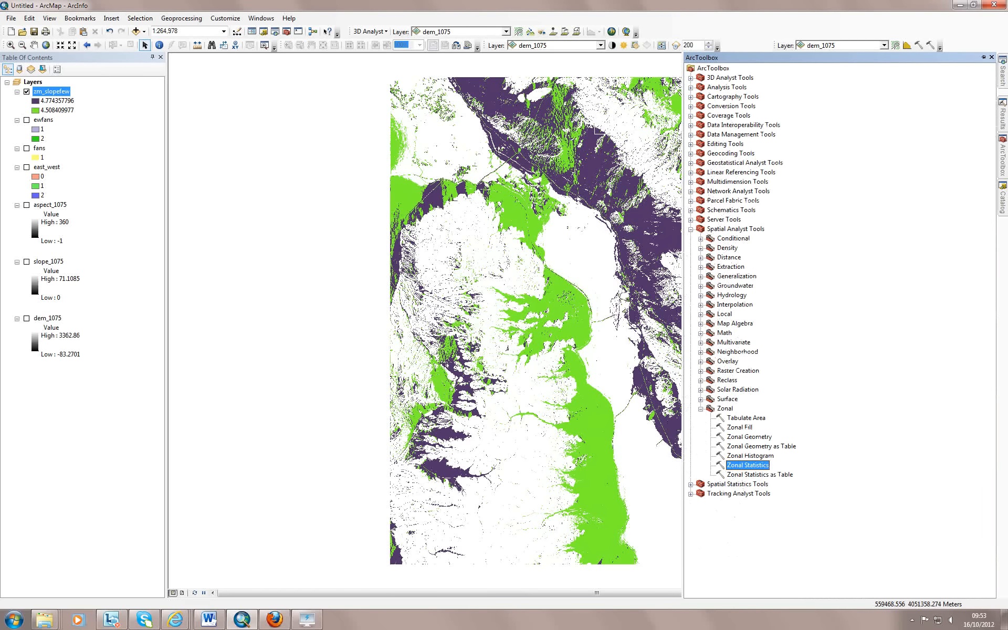
{"action": "double_click", "coordinate": [749, 436]}
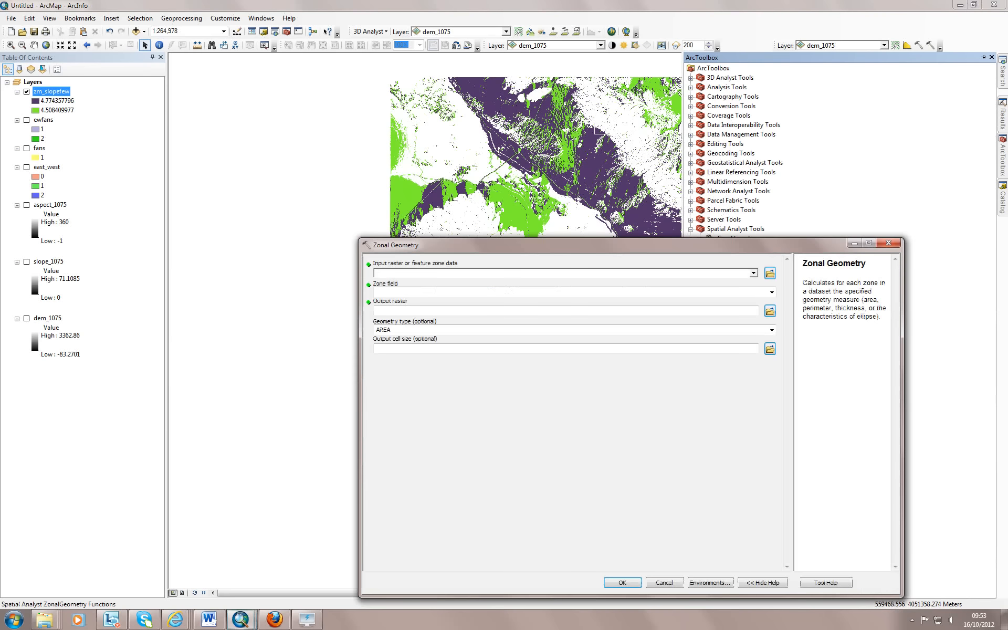
{"action": "left_click", "coordinate": [754, 273]}
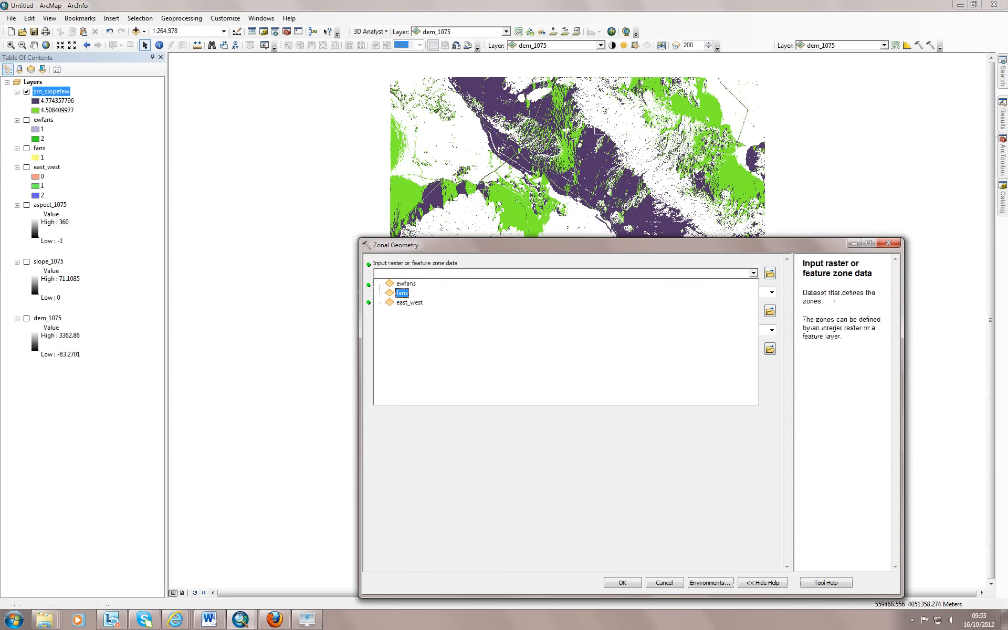
{"action": "left_click", "coordinate": [405, 284]}
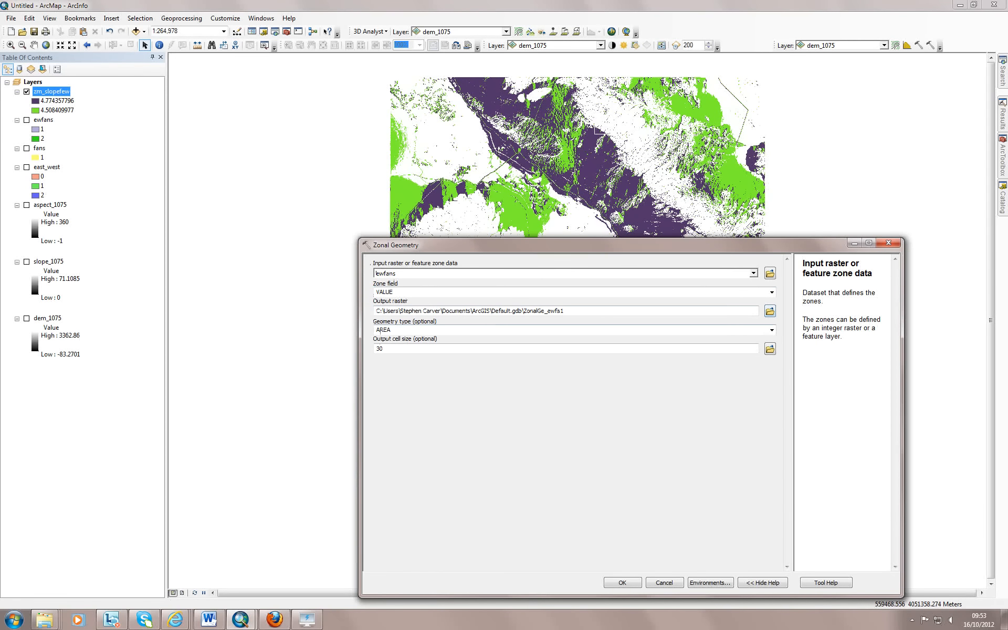
Set the output raster to zfanarea_ew in the Geog1075_prac2 folder and run Zonal Geometry with the AREA geometry type
{"action": "left_click", "coordinate": [770, 311]}
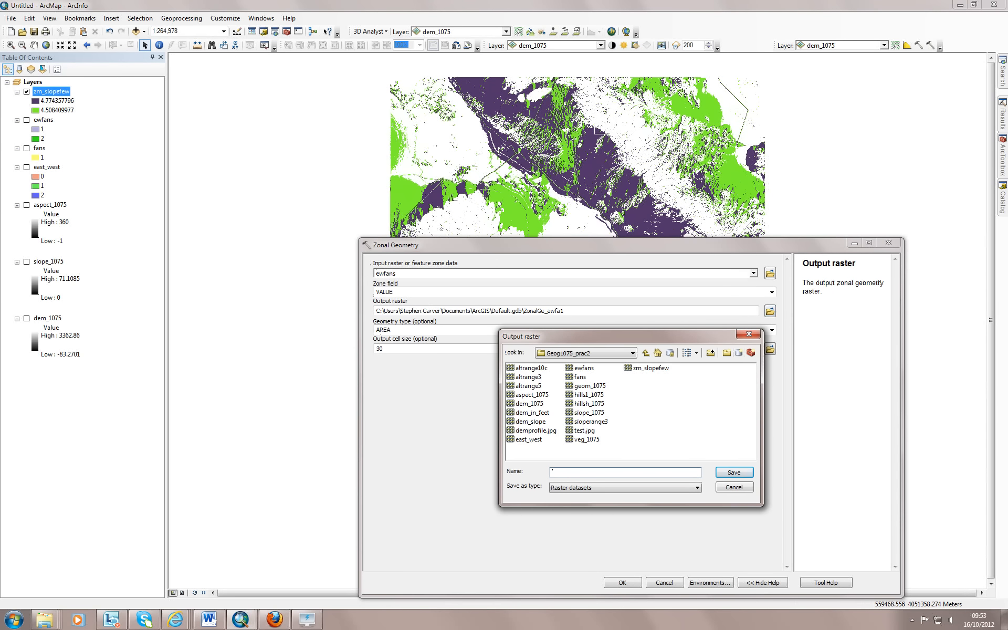
{"action": "type", "text": "fanarea"}
{"action": "type", "text": "_ew"}
{"action": "type", "text": "z"}
{"action": "key", "text": "Return"}
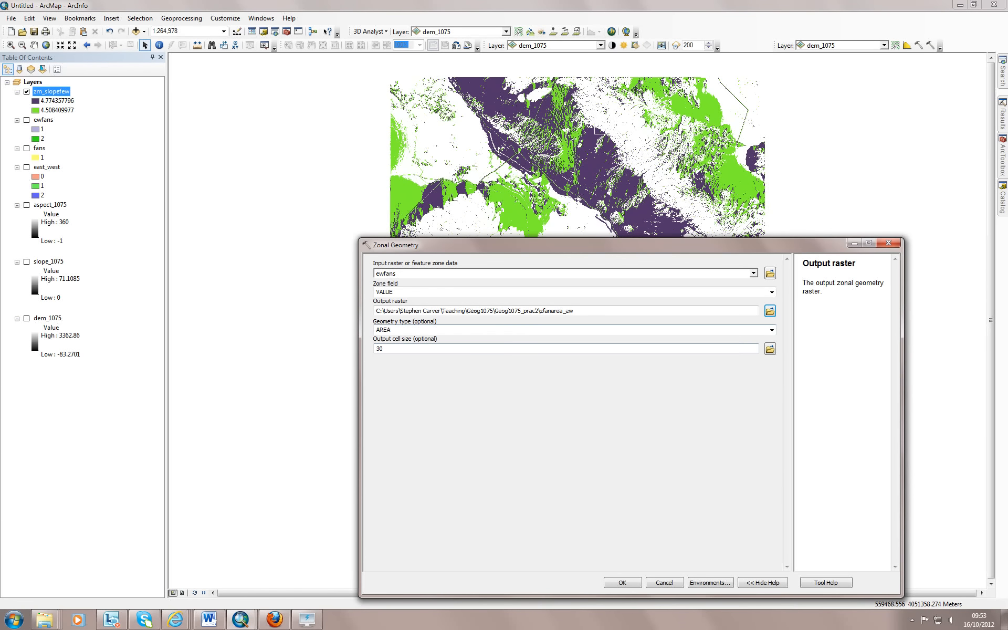
{"action": "left_click", "coordinate": [392, 330]}
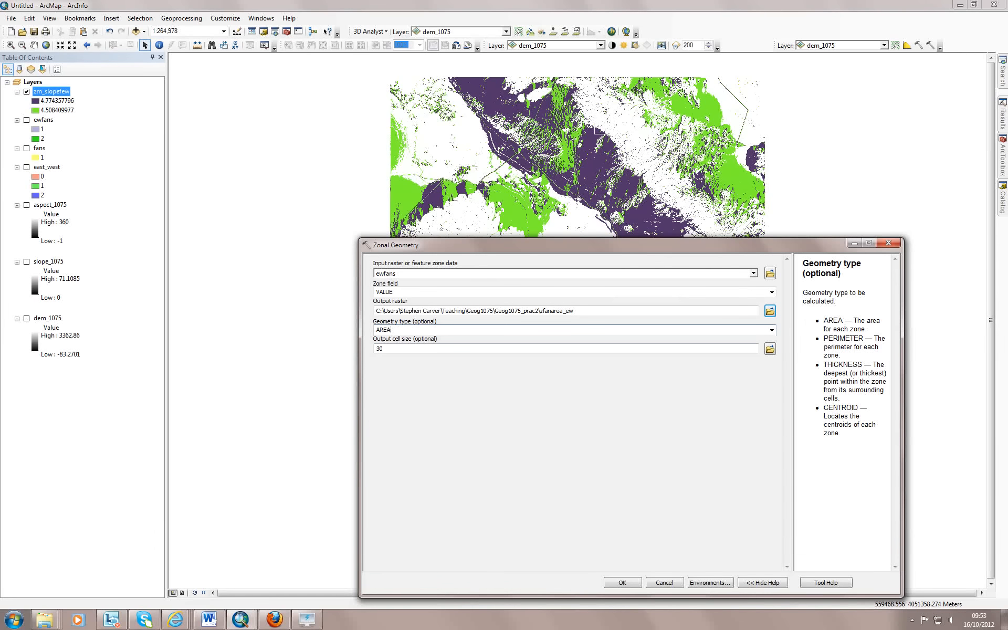
{"action": "key", "text": "Return"}
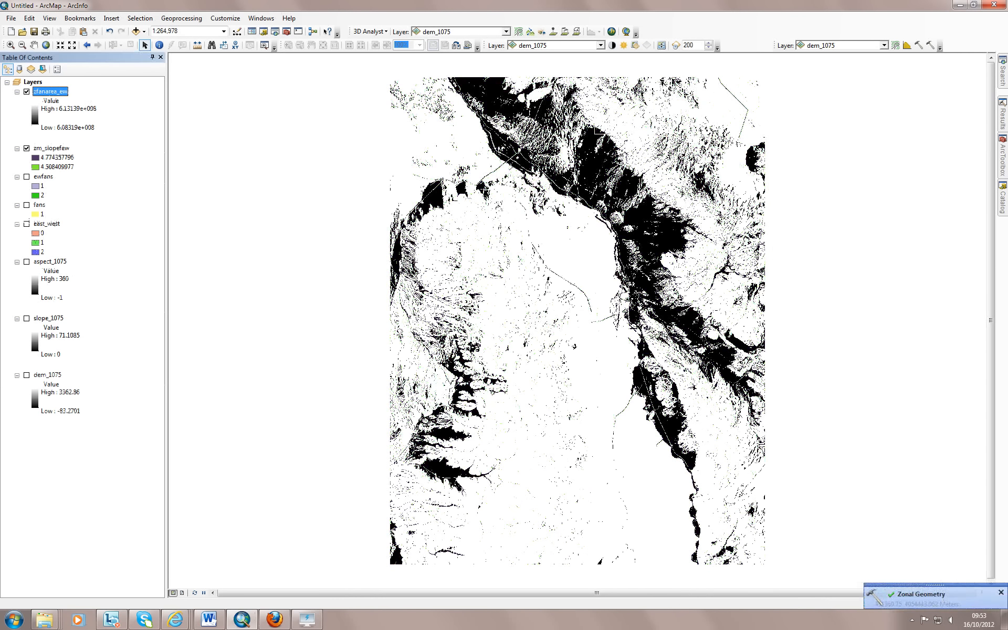
Symbolize the zfanarea_ew layer with unique values, computing the missing unique values
{"action": "right_click", "coordinate": [55, 92]}
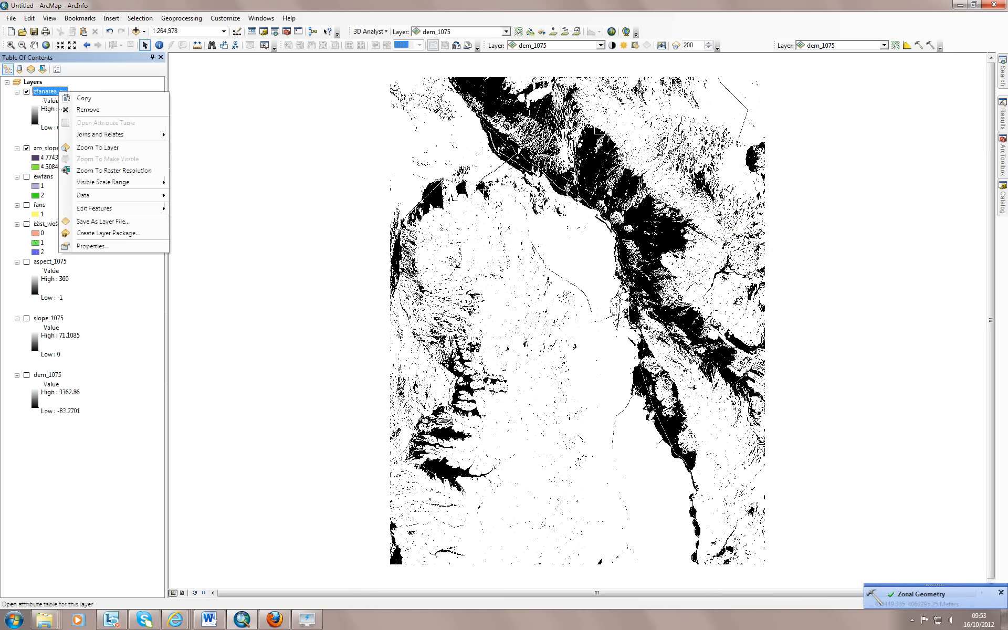
{"action": "left_click", "coordinate": [105, 247]}
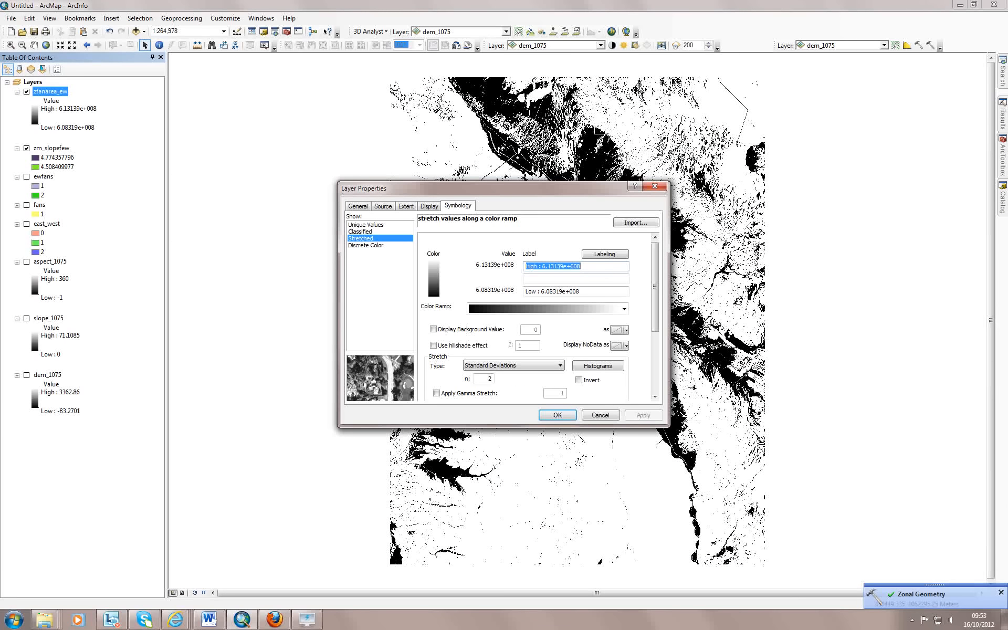
{"action": "left_click", "coordinate": [366, 225]}
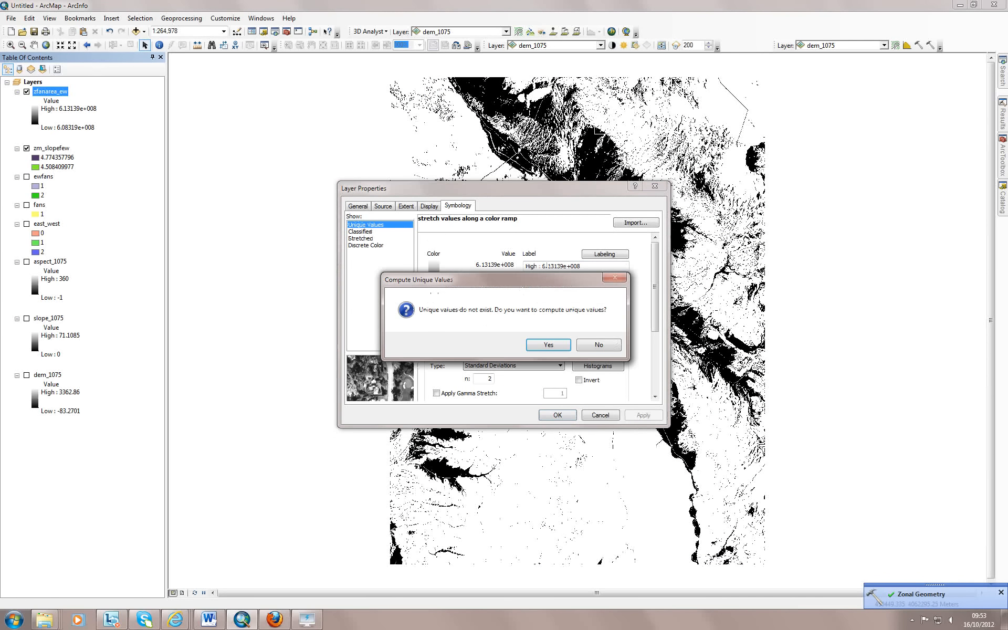
{"action": "left_click", "coordinate": [548, 344]}
{"action": "left_click", "coordinate": [557, 414]}
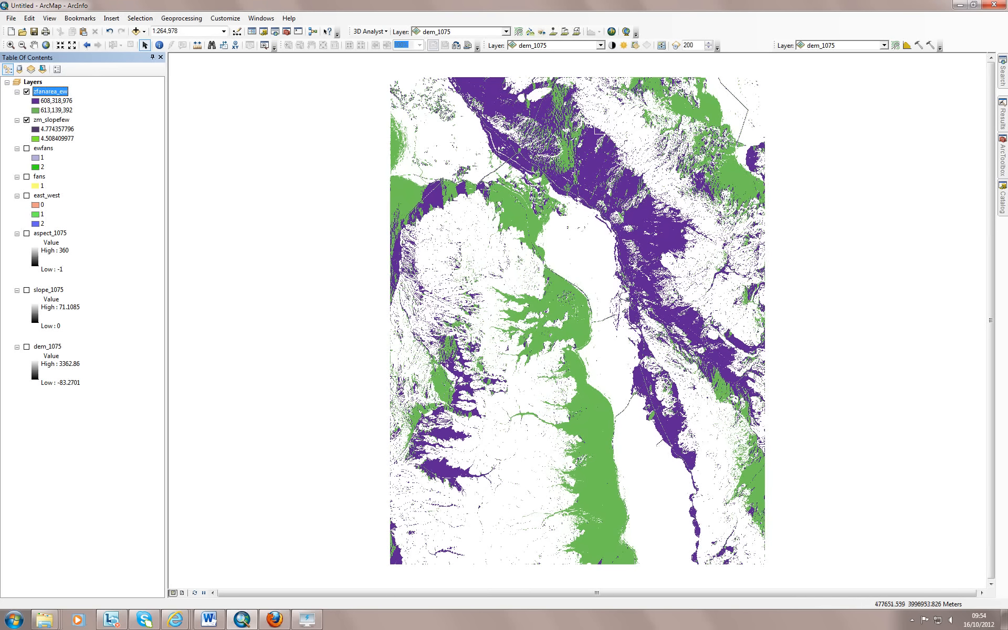
{"action": "left_click", "coordinate": [307, 619]}
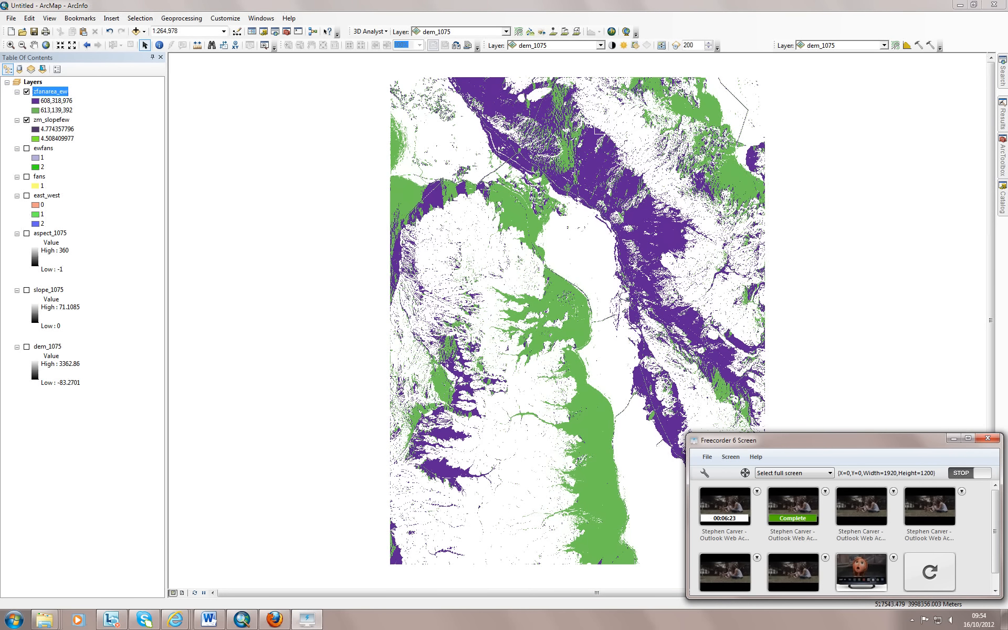